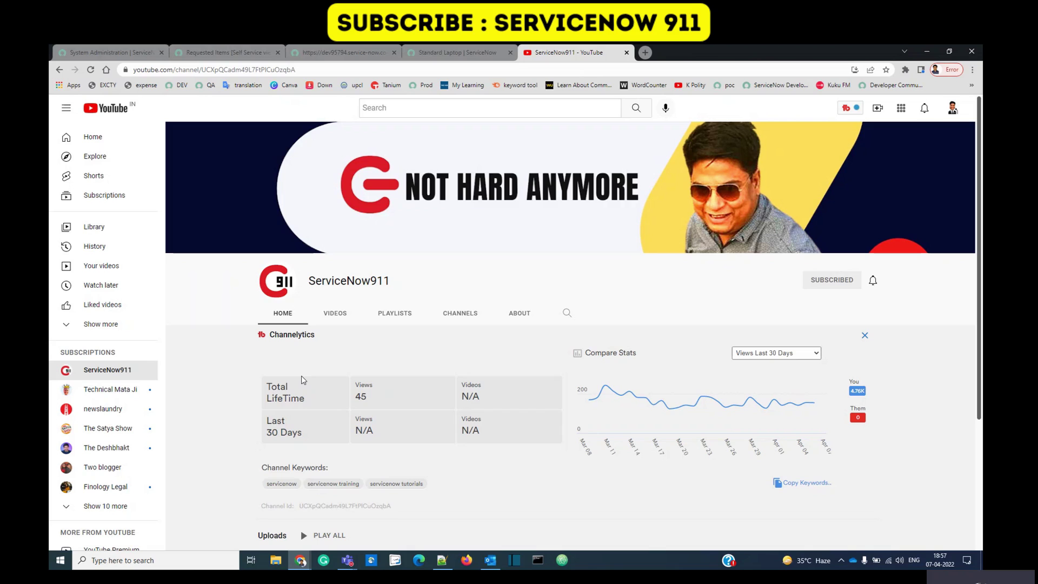
Bring up the Notepad++ notes listing seven questions about submitting catalog items by script
mouse_move(442, 560)
click(442, 507)
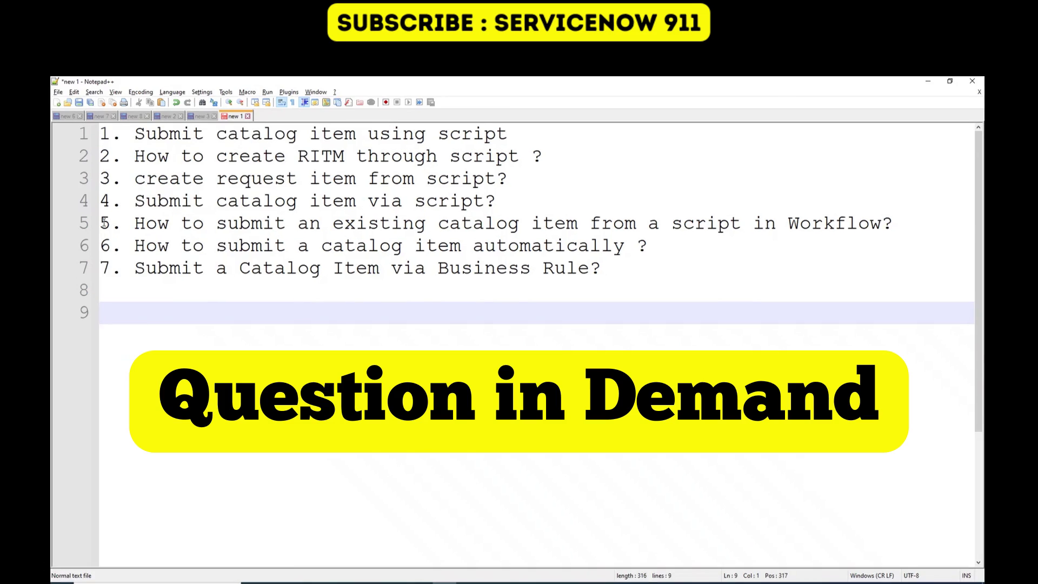
Move from the Notepad++ notes to the ServiceNow background script and highlight its Cart class
click(104, 224)
key(shift+Down)
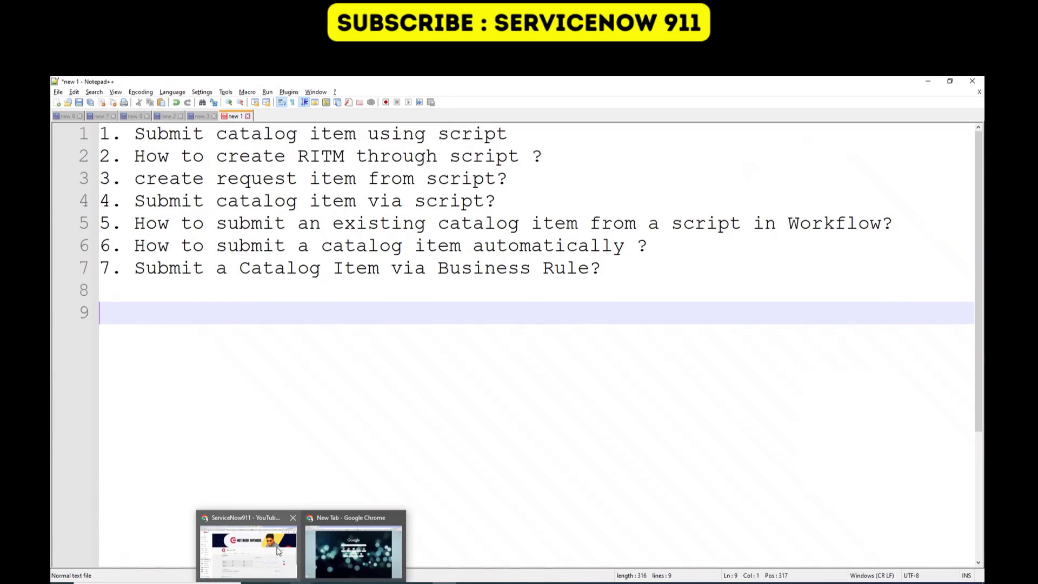
click(281, 556)
double_click(223, 209)
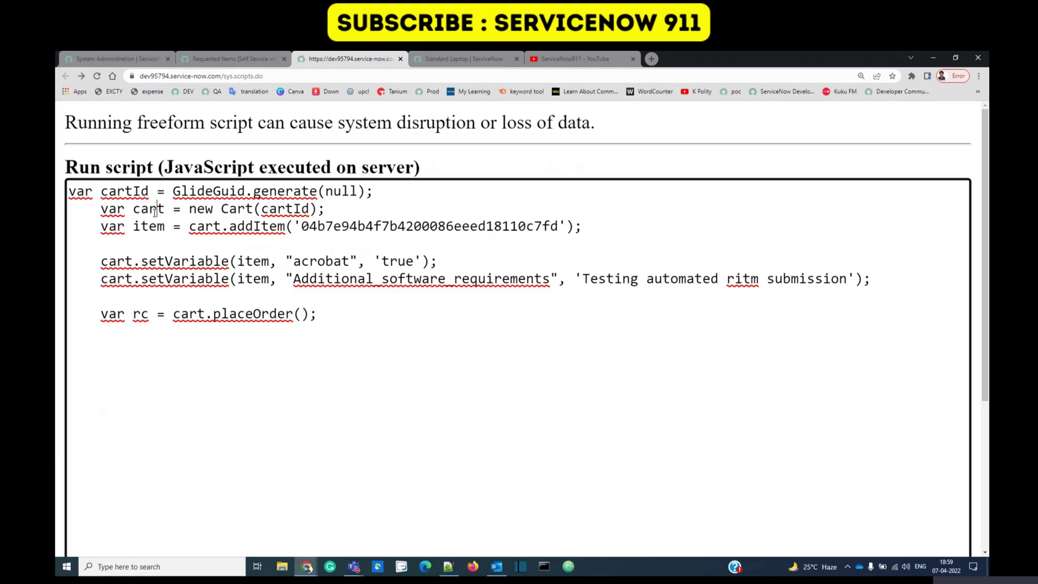
Walk through the cart variable, Cart class, addItem call, item id and variable names
double_click(158, 209)
double_click(236, 209)
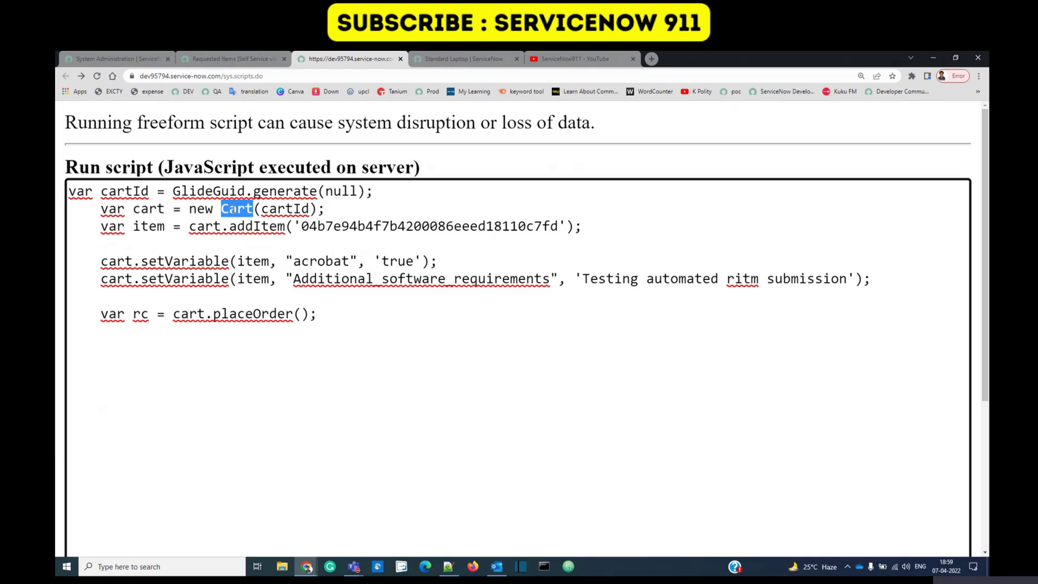
double_click(260, 227)
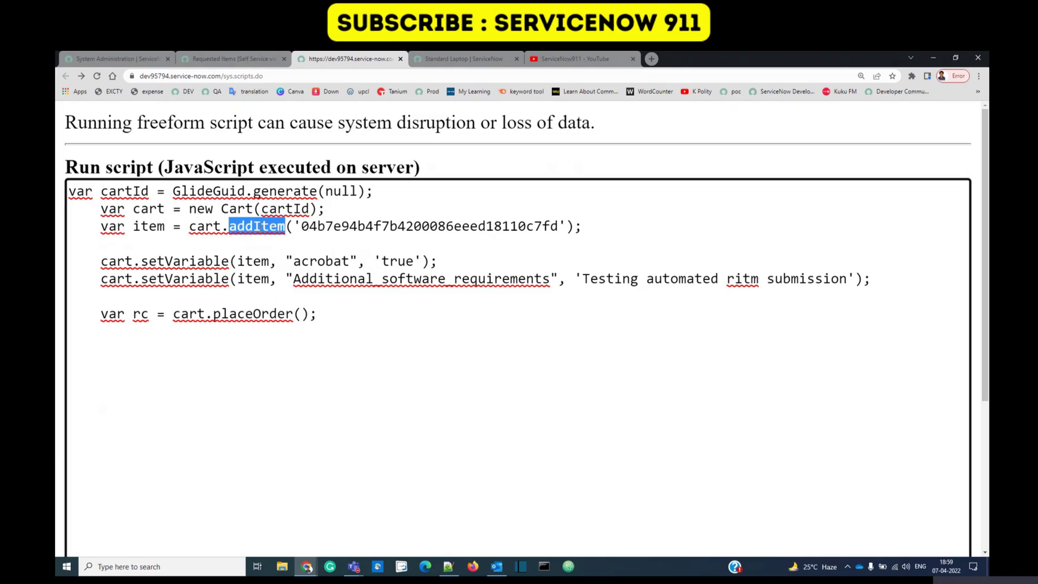
double_click(357, 226)
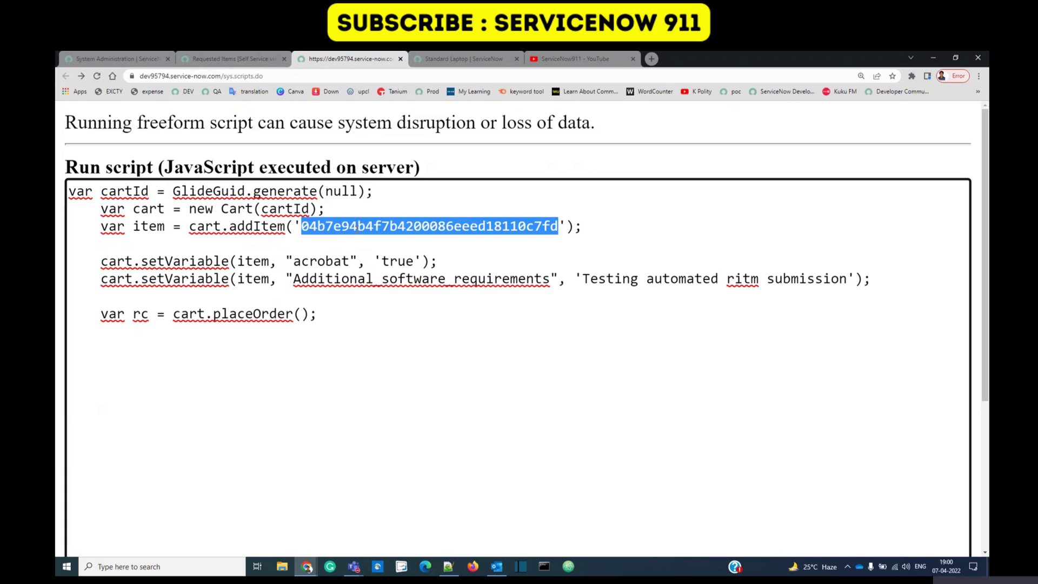
click(181, 260)
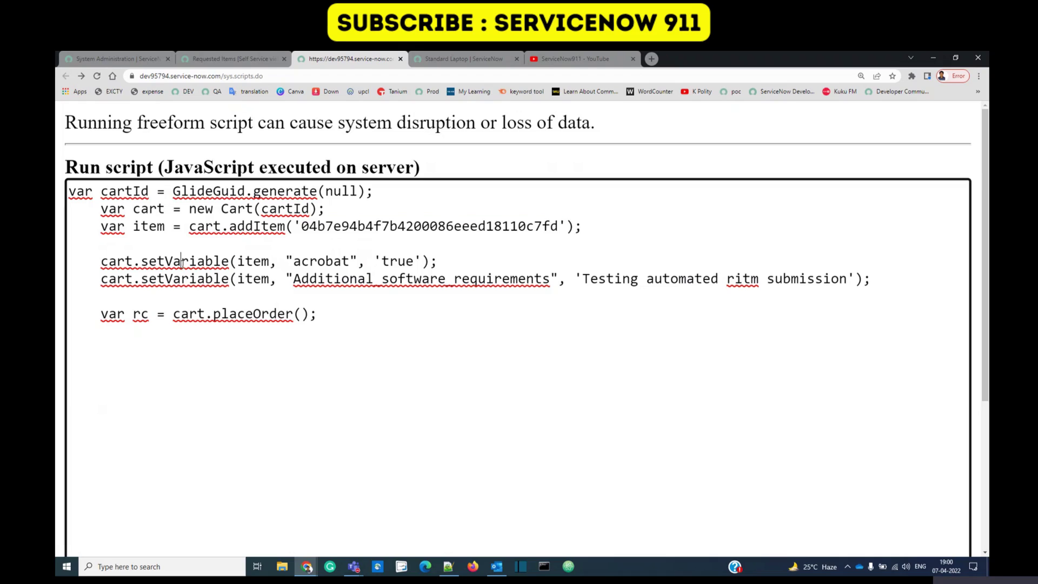
double_click(321, 261)
double_click(337, 279)
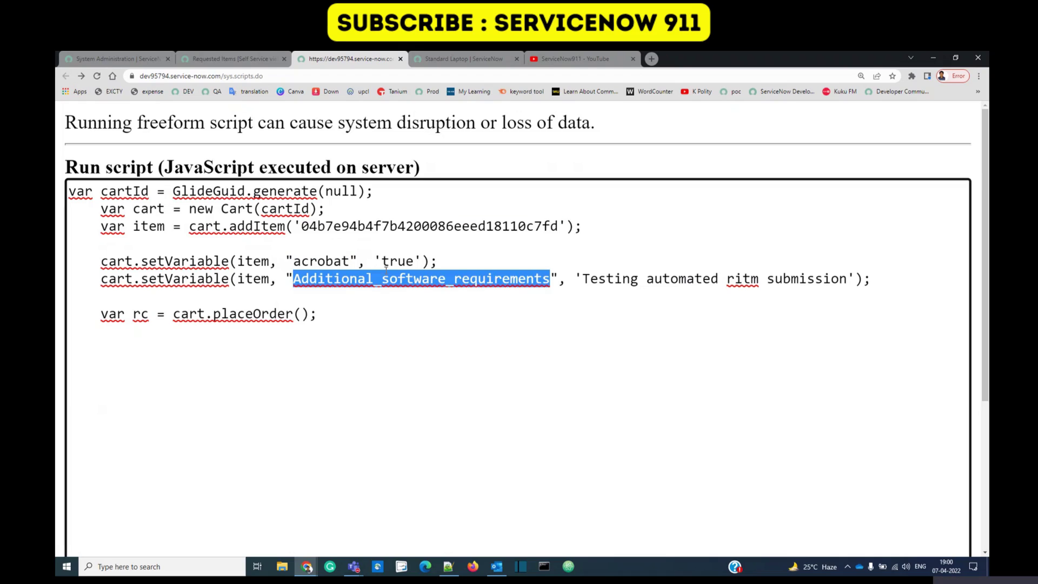
double_click(403, 260)
Highlight the 'Testing' requirements value, both setVariable lines, placeOrder call and item id
click(593, 279)
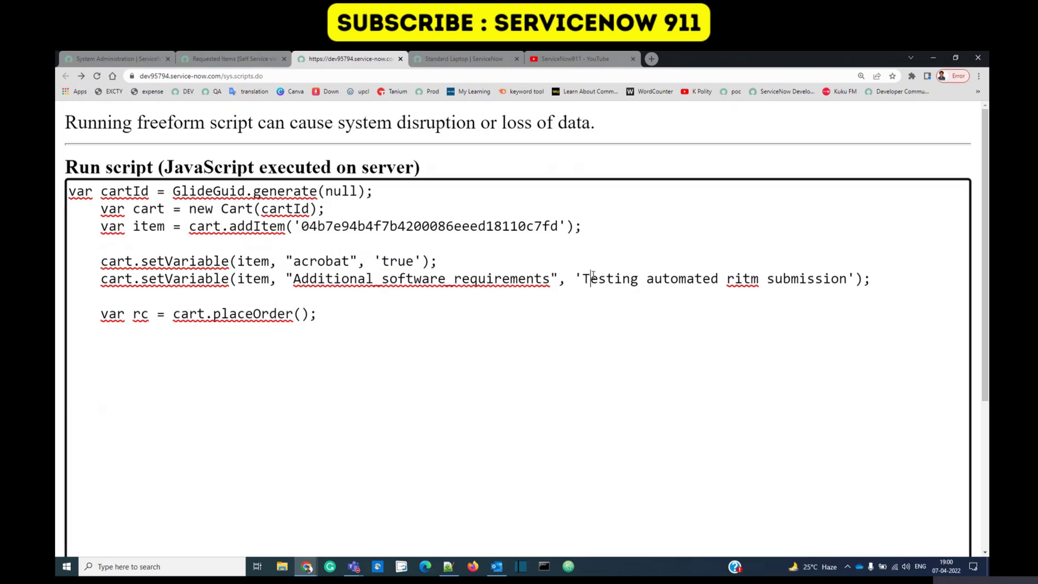
double_click(593, 278)
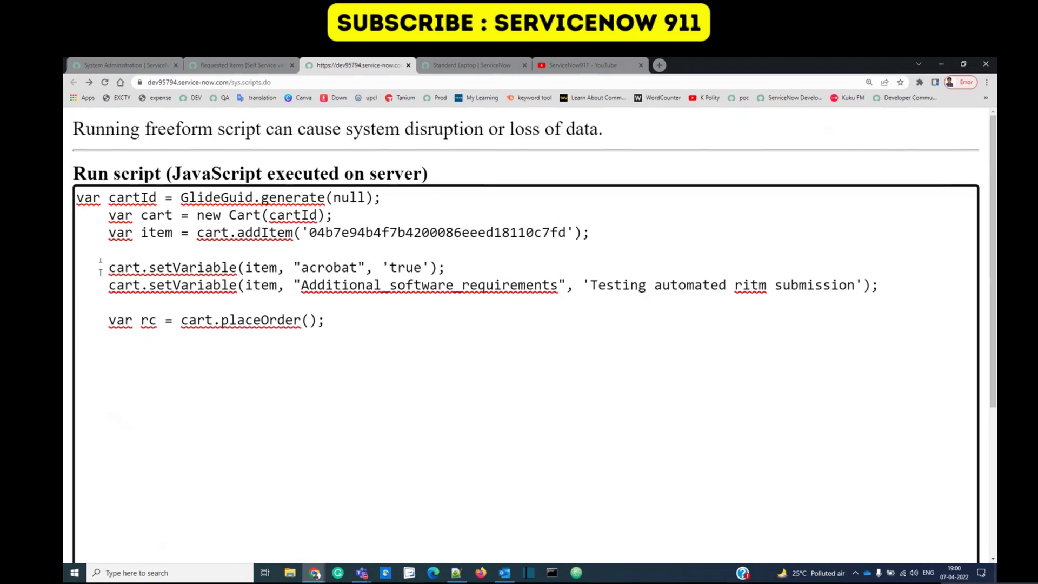
drag(92, 260, 246, 288)
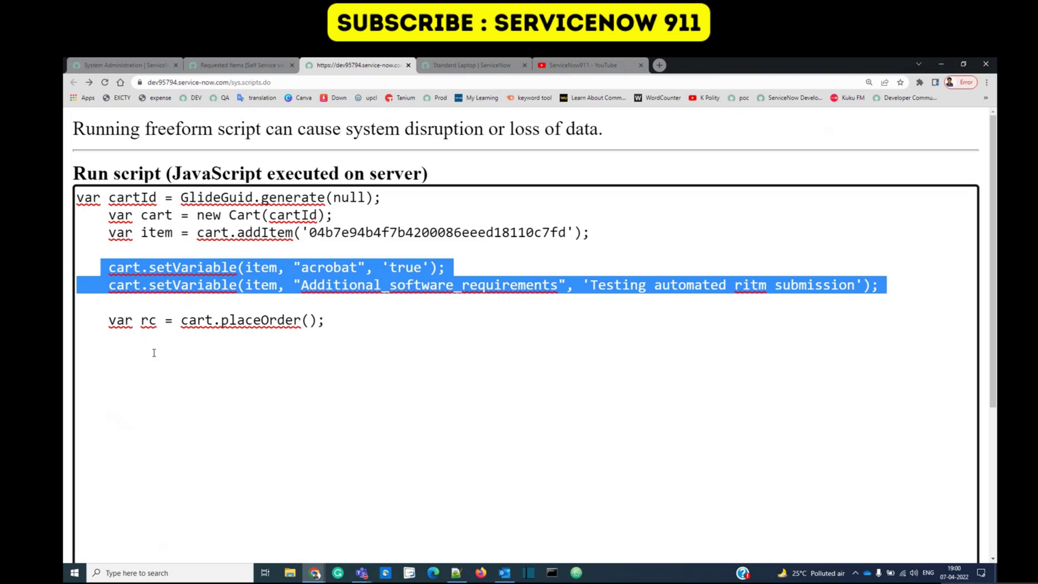
click(181, 320)
drag(182, 321, 339, 322)
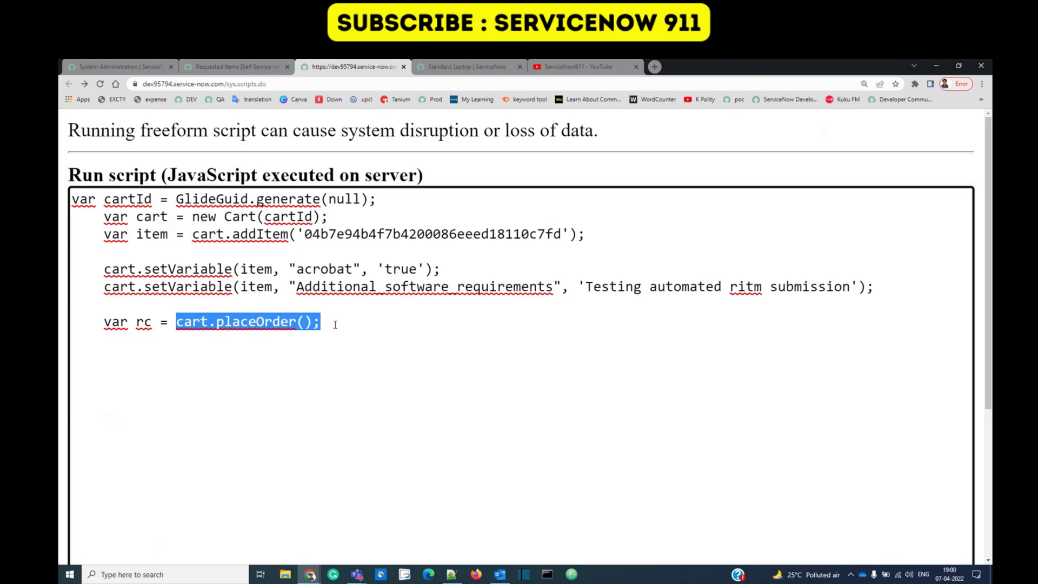
click(125, 423)
text(right now)
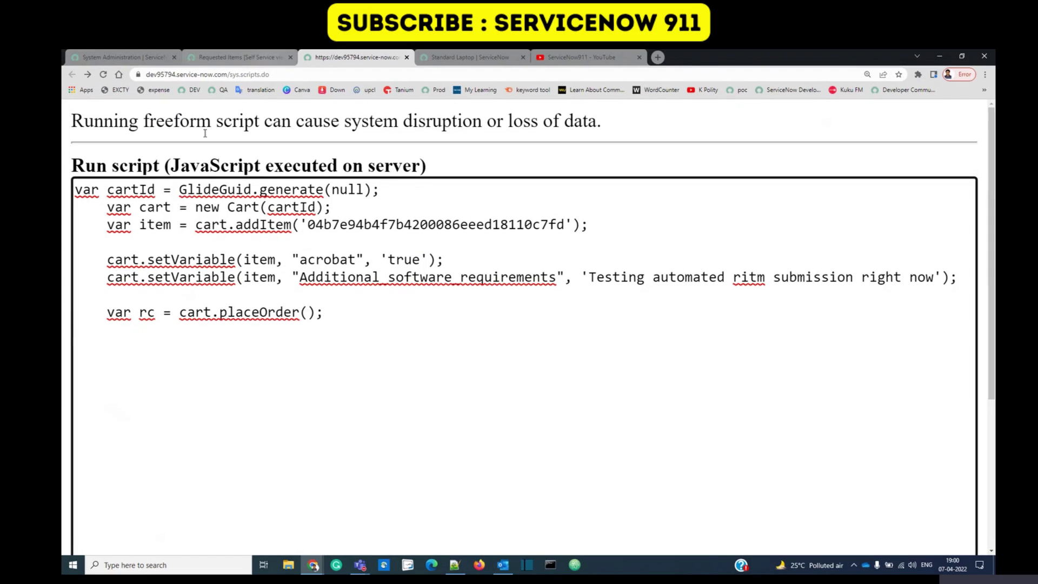
double_click(413, 226)
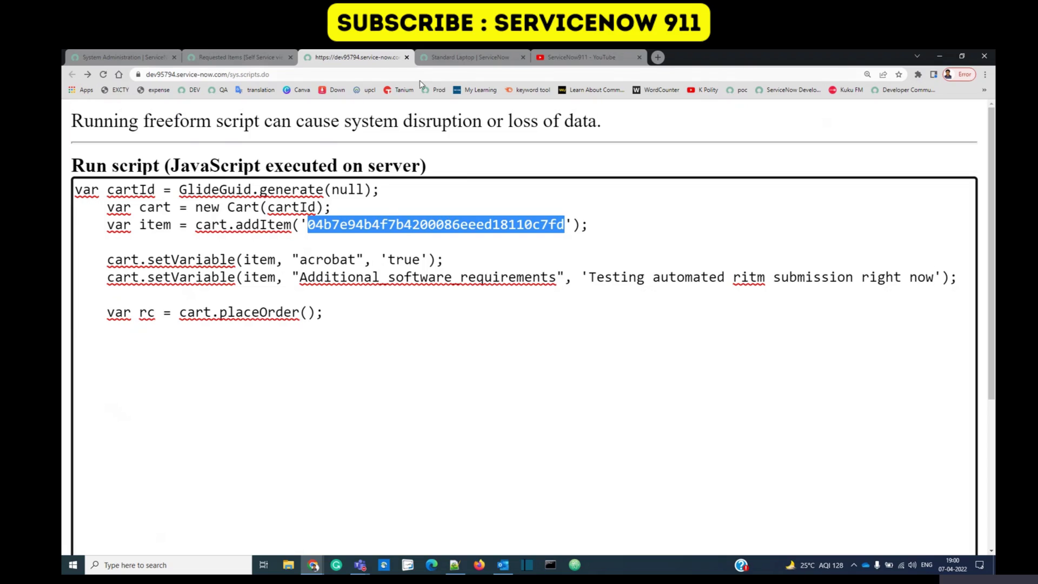
click(481, 59)
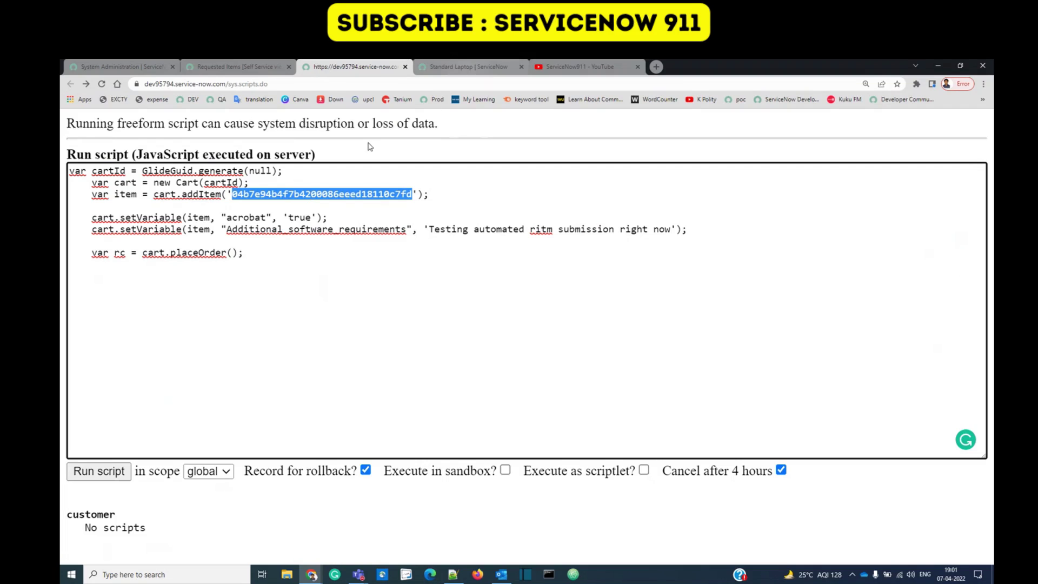
Inspect the Standard Laptop form's Adobe Acrobat option and Additional software requirements field
click(493, 69)
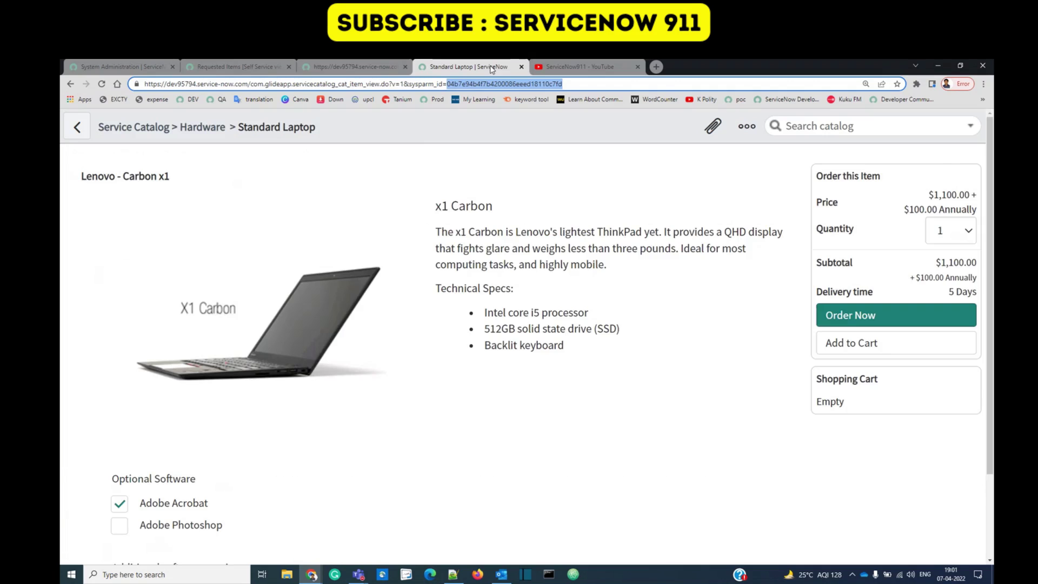
scroll(125, 446, down, 2)
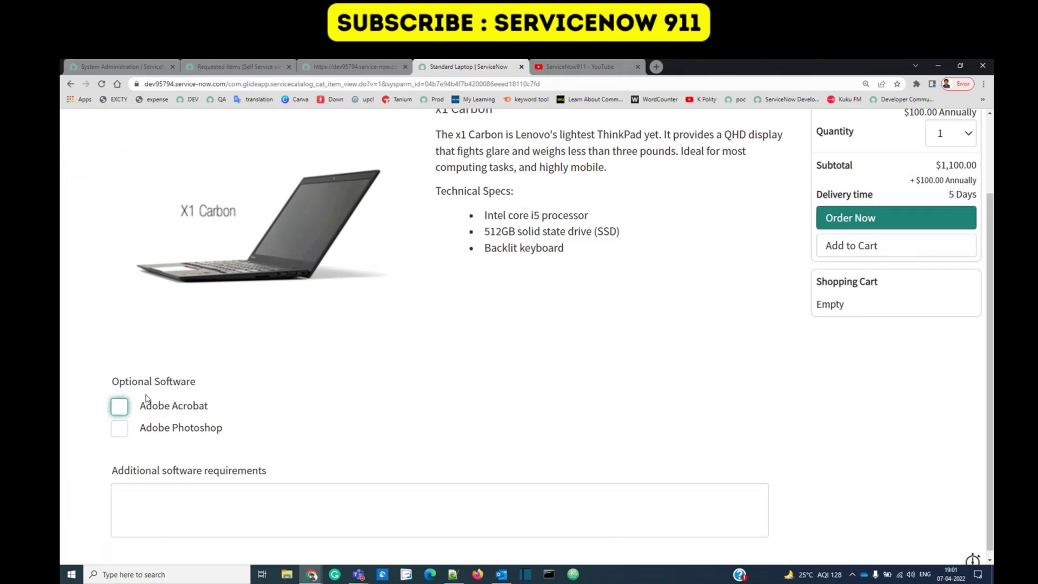
click(141, 429)
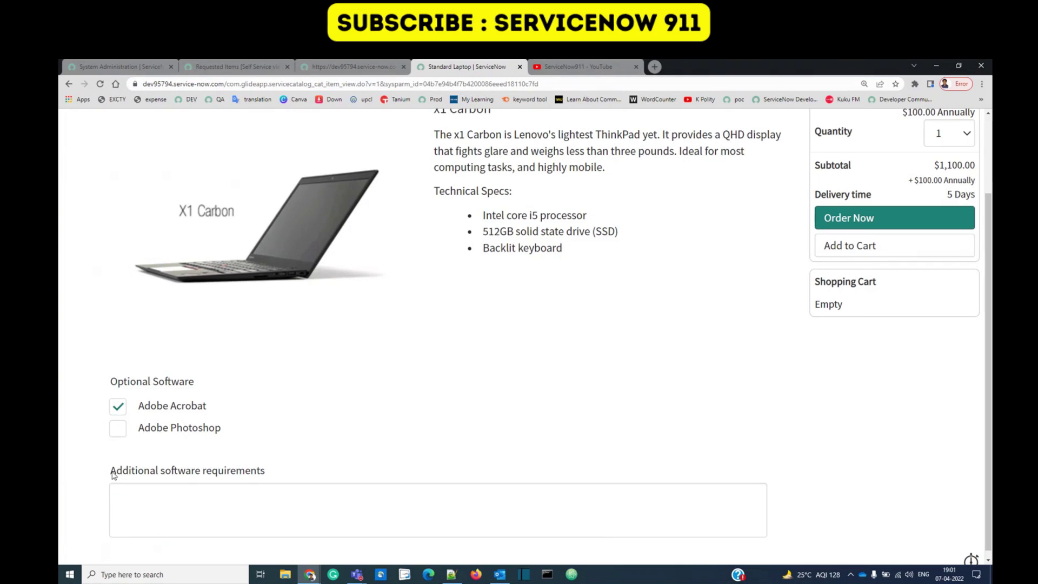
drag(111, 471, 295, 480)
click(246, 507)
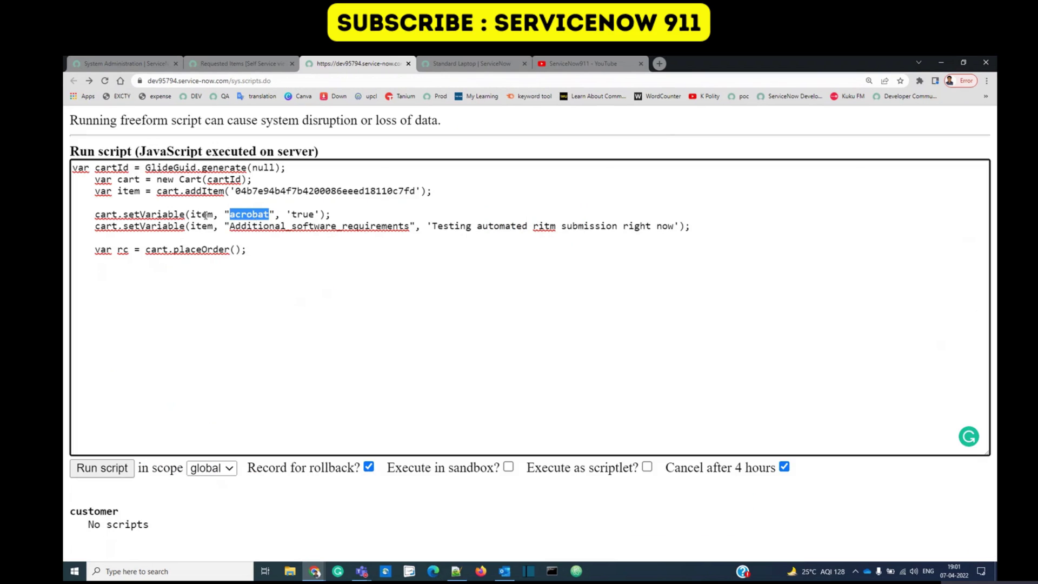
Compare the script's acrobat variable and true value with the form's requirements label
double_click(201, 214)
double_click(249, 215)
double_click(302, 214)
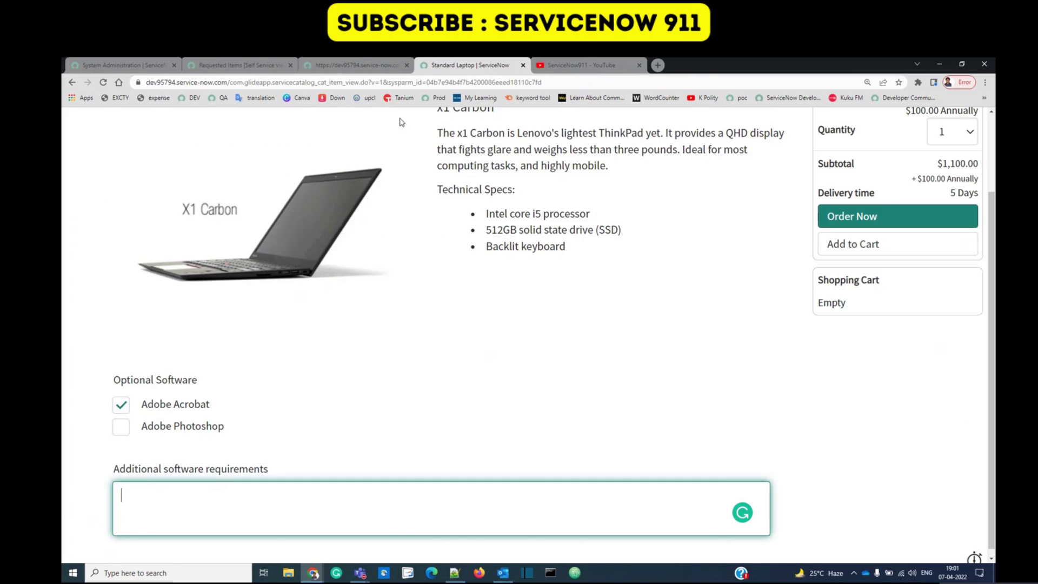
click(359, 65)
mouse_move(115, 470)
mouse_down()
mouse_move(273, 471)
mouse_move(116, 471)
mouse_up()
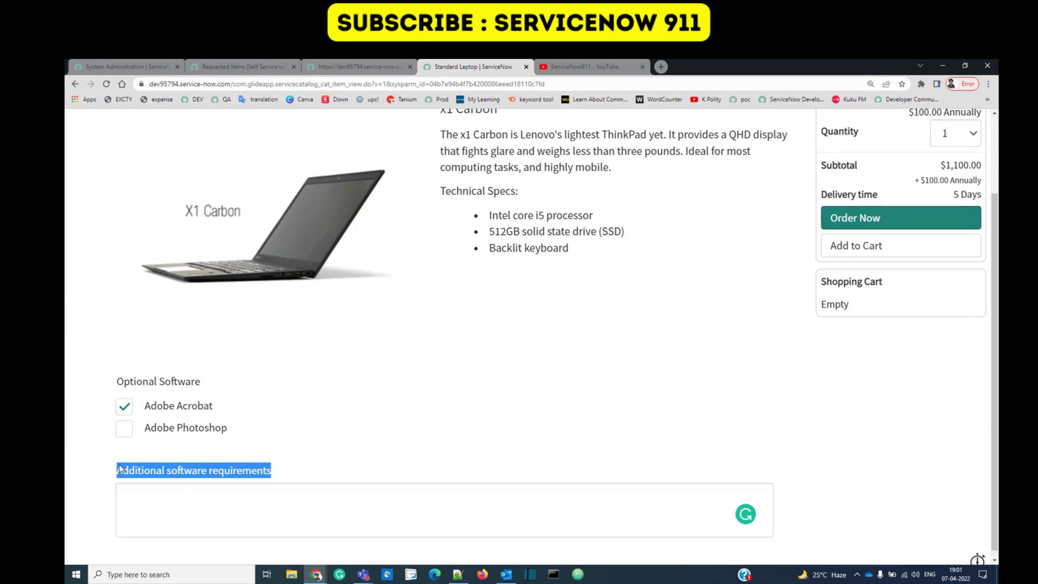
click(365, 68)
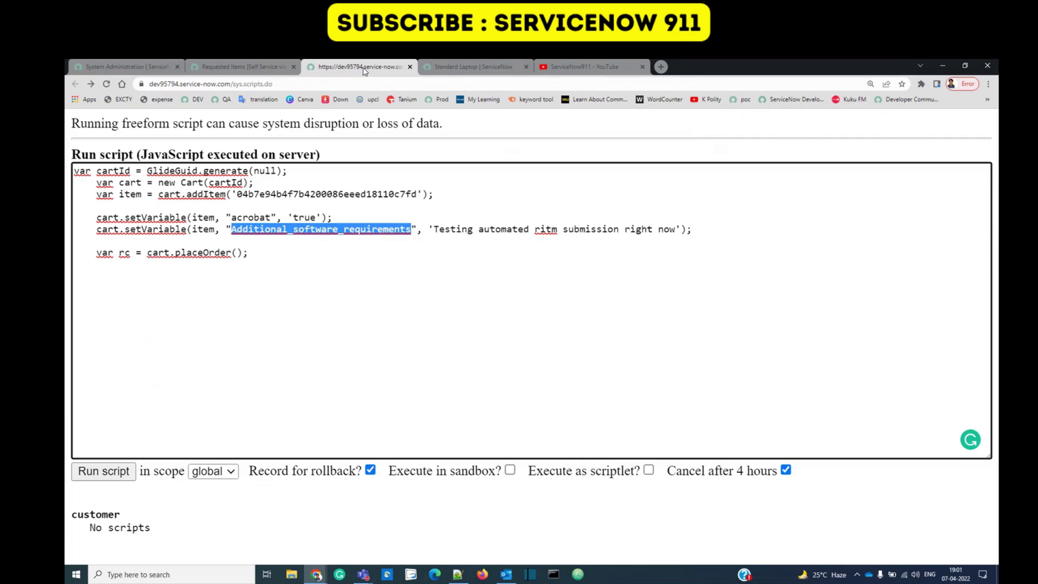
Run the whole script with requirements 'notepad ++ & vlc player' and review the tables it populated
click(434, 230)
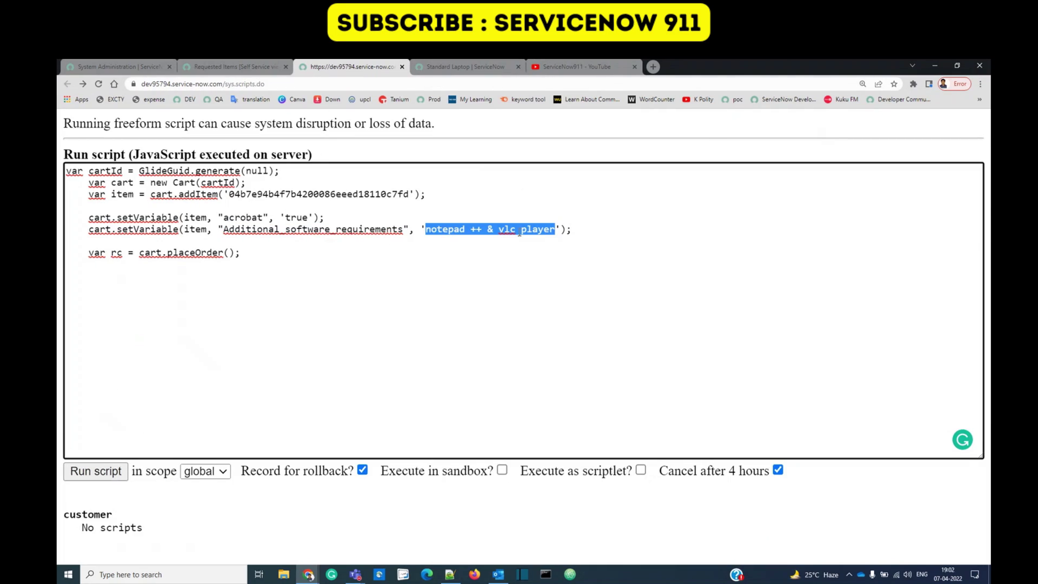
click(284, 255)
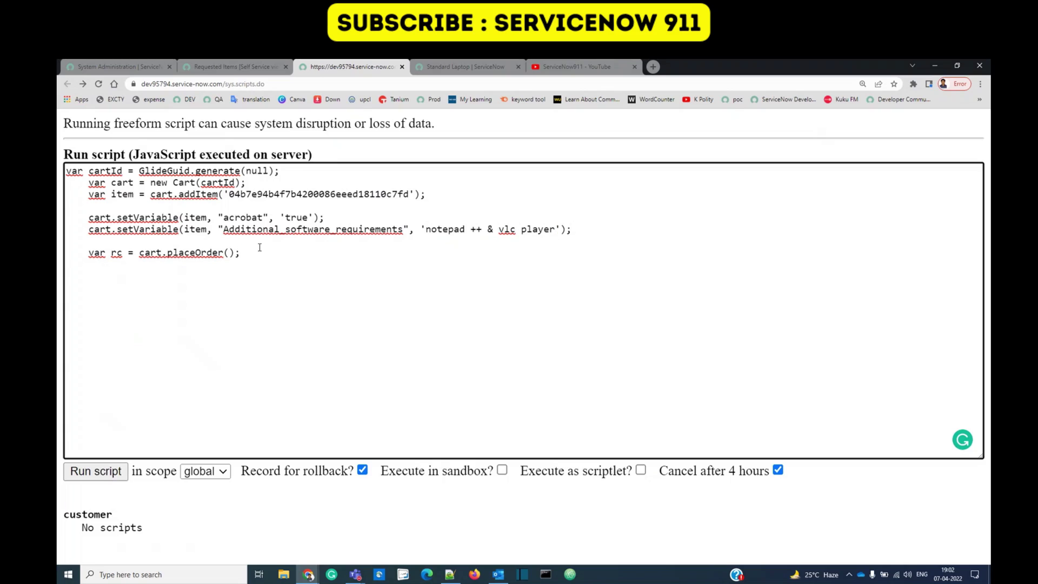
drag(285, 255, 60, 169)
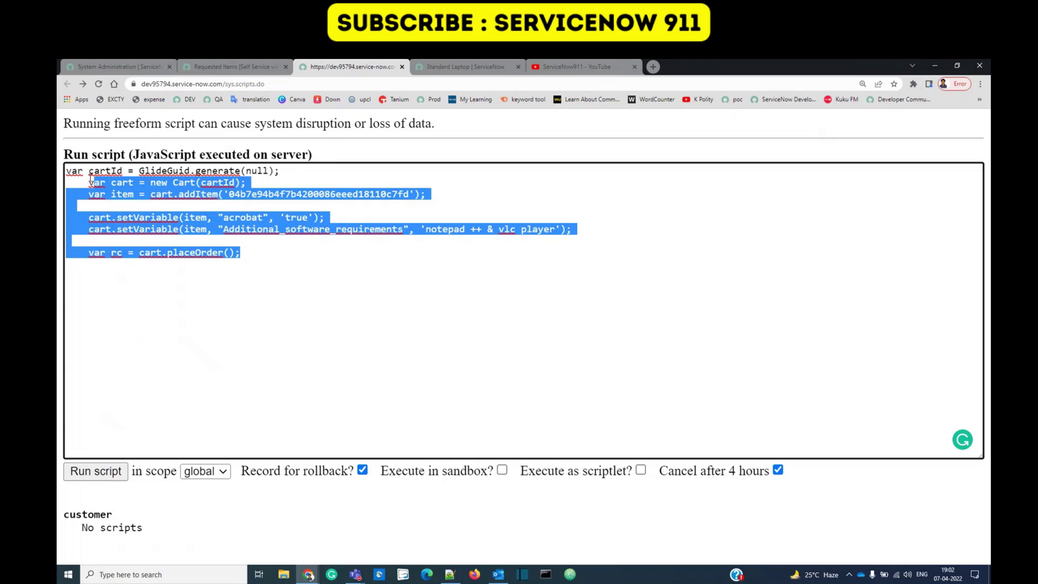
click(97, 476)
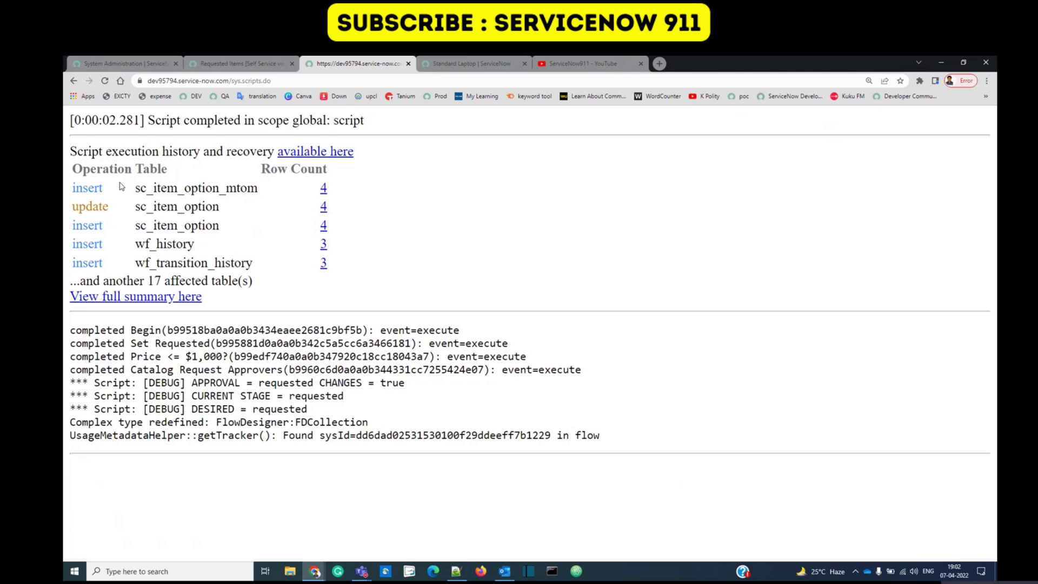
drag(171, 188, 177, 244)
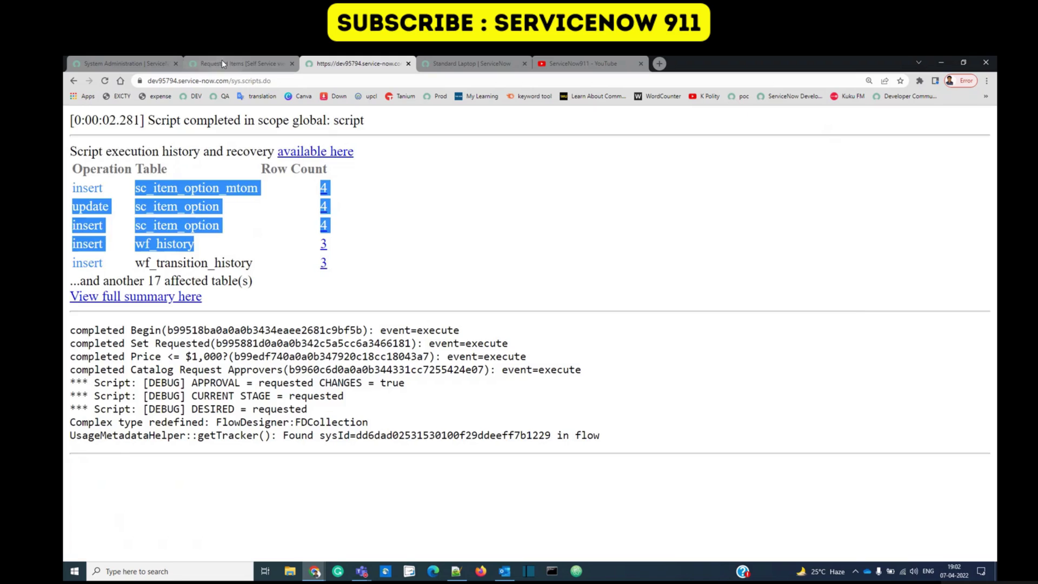
click(224, 63)
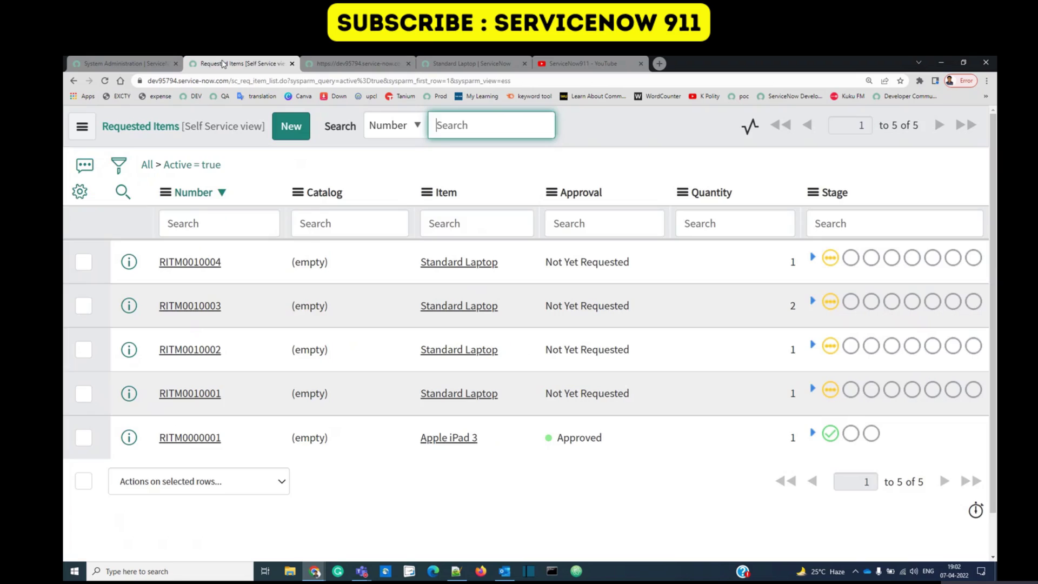
Refresh Requested Items to six records and open RITM0010005 in a new tab
click(211, 166)
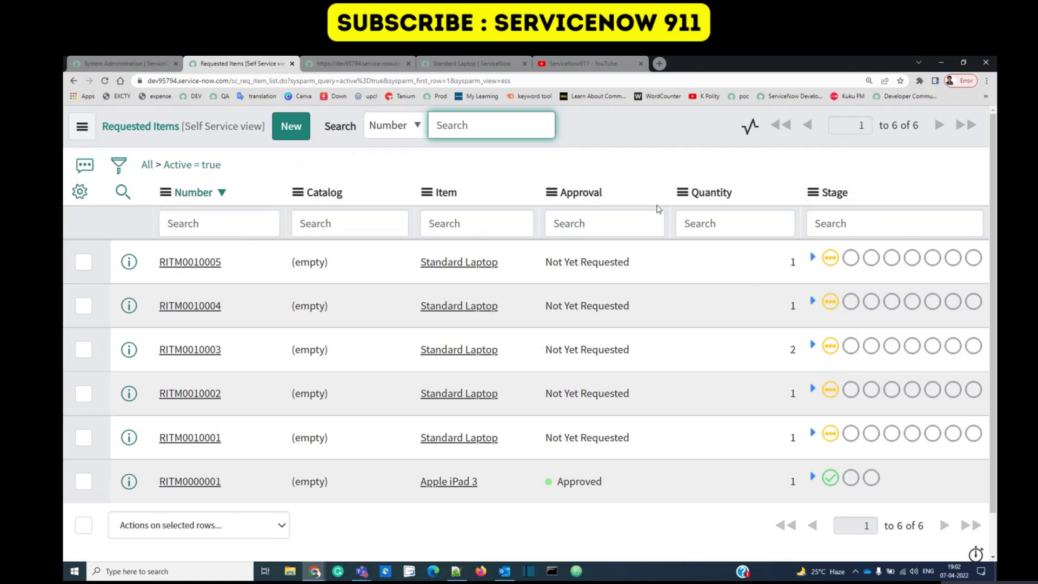
drag(919, 126, 881, 126)
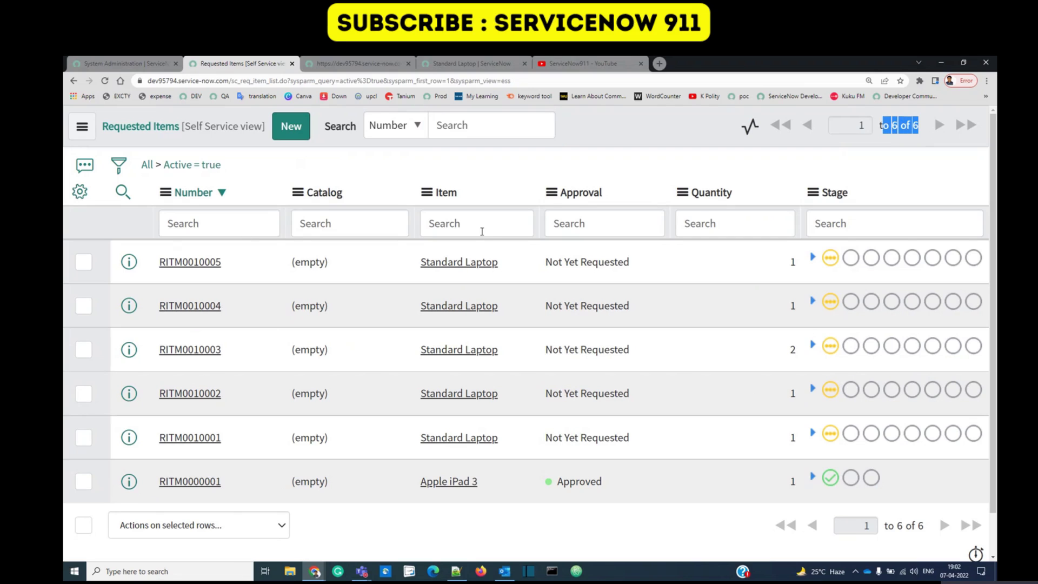
middle_click(129, 271)
click(373, 65)
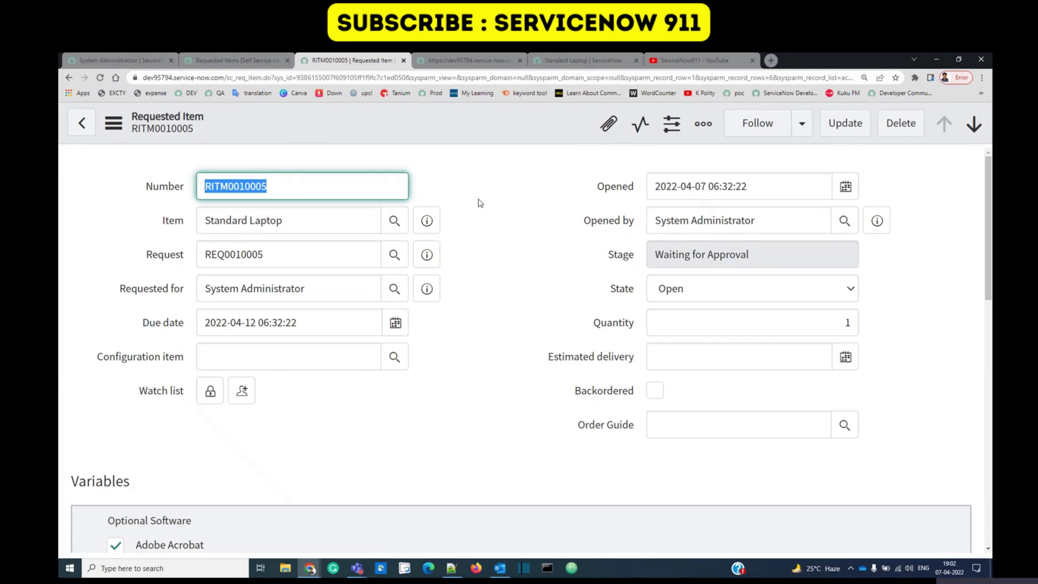
Check RITM0010005's item Standard Laptop, request REQ0010005 and requirements 'notepad ++ & vlc player'
click(282, 226)
triple_click(281, 228)
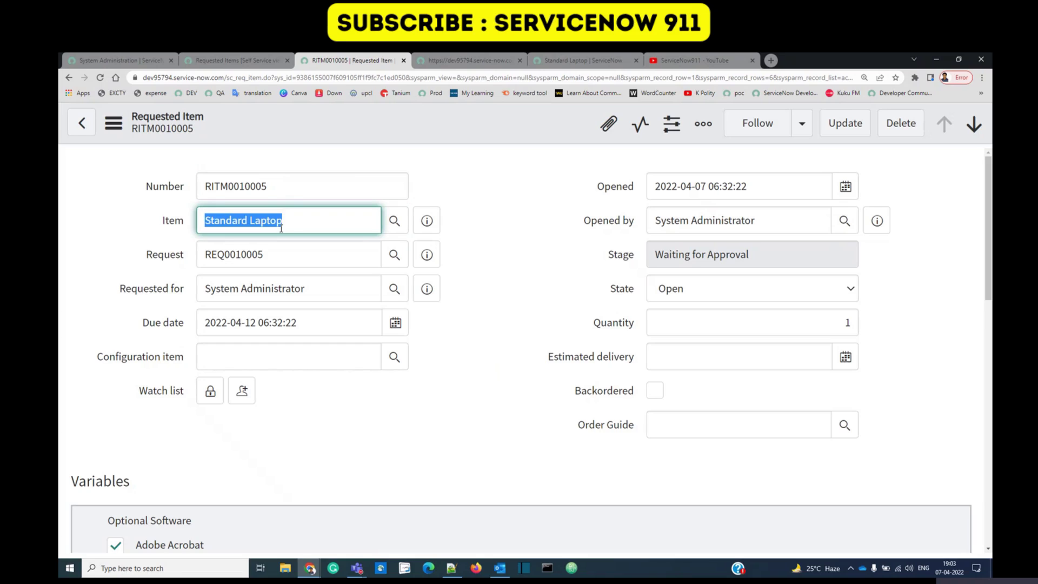
click(264, 254)
double_click(264, 254)
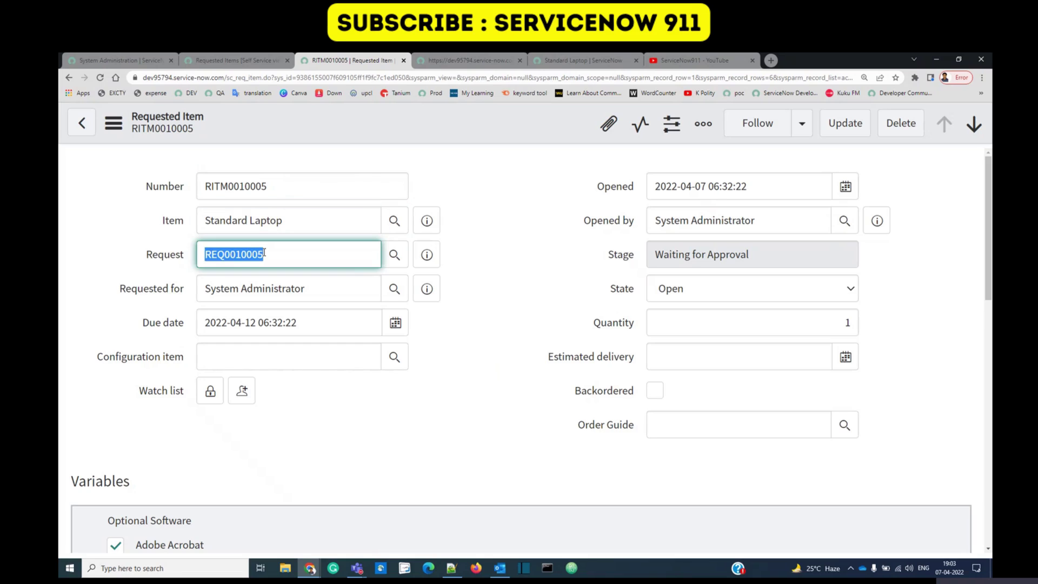
click(296, 344)
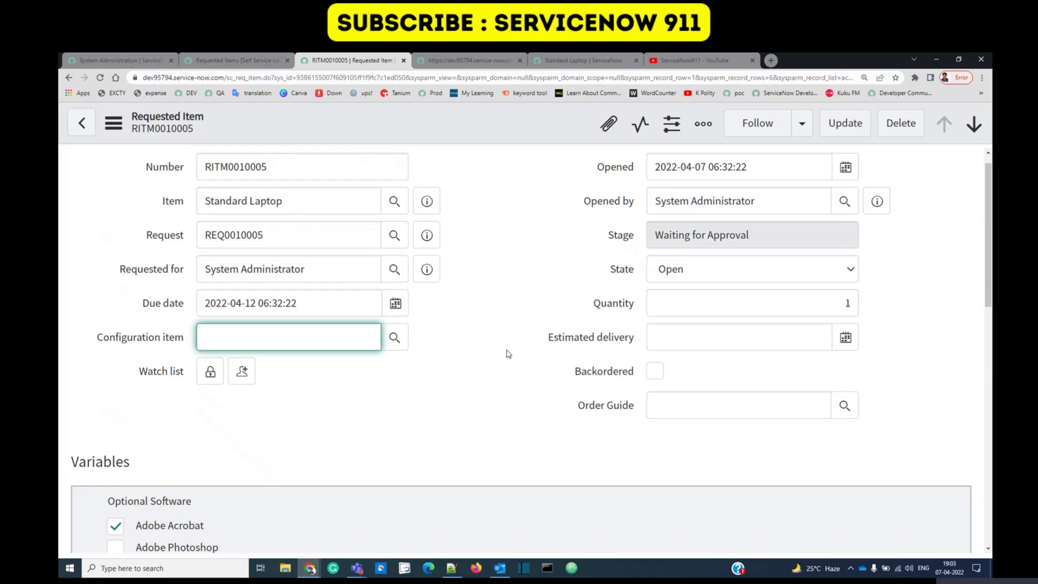
scroll(505, 352, down, 3)
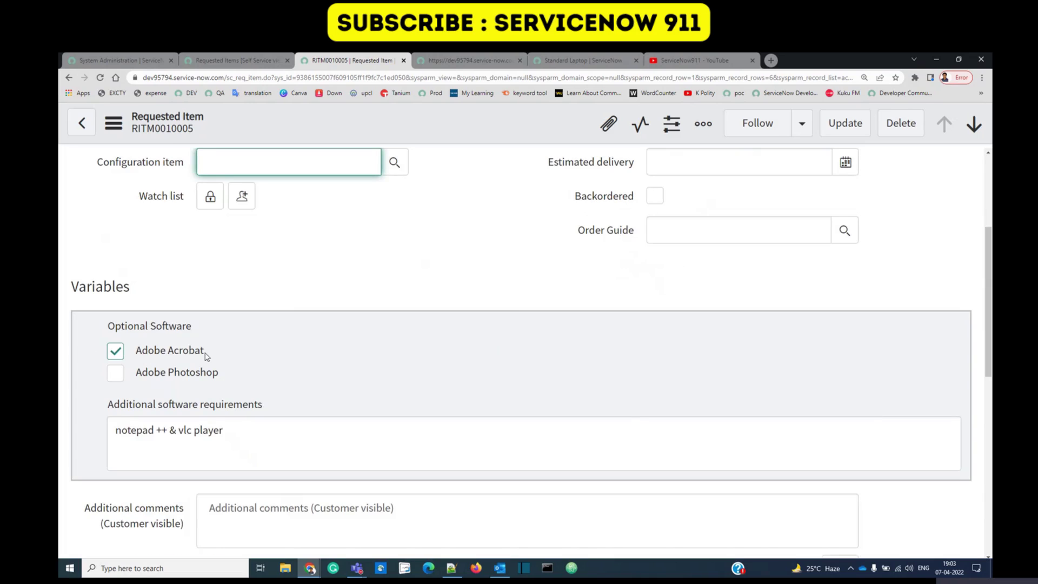
triple_click(137, 432)
click(383, 289)
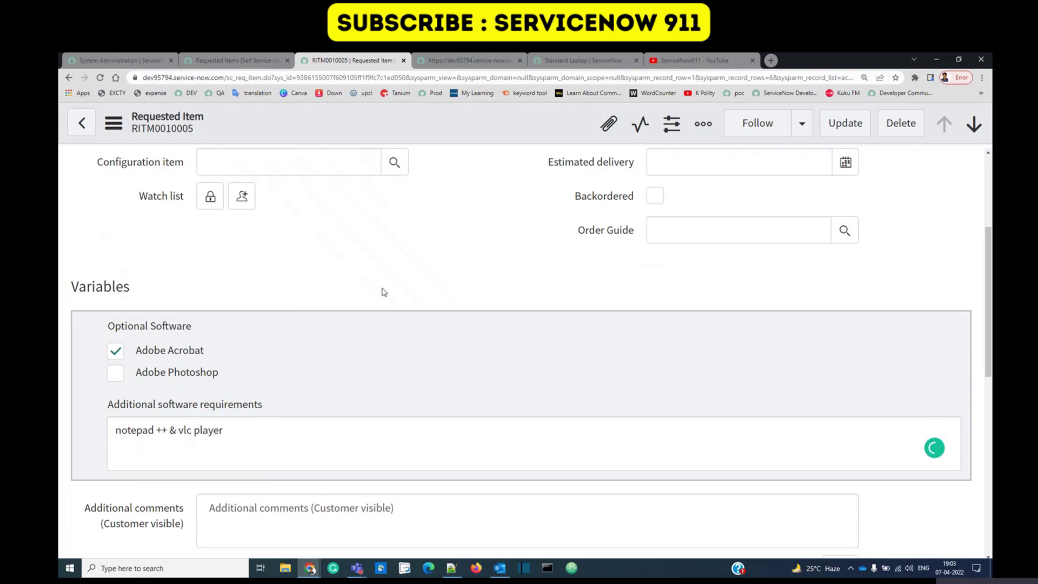
scroll(159, 405, down, 2)
scroll(95, 411, down, 1)
scroll(95, 411, down, 3)
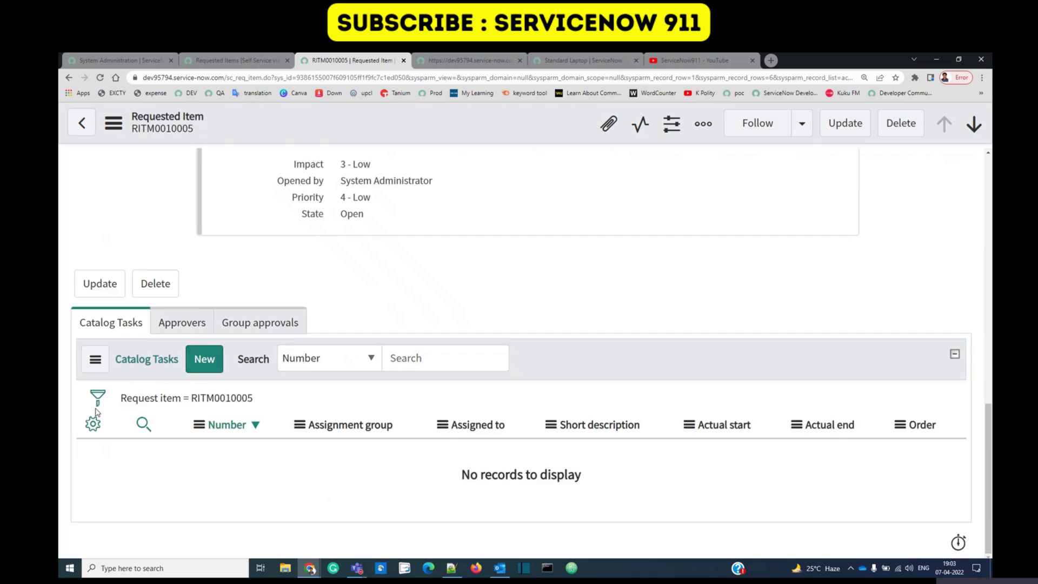
scroll(224, 127, up, 8)
click(235, 60)
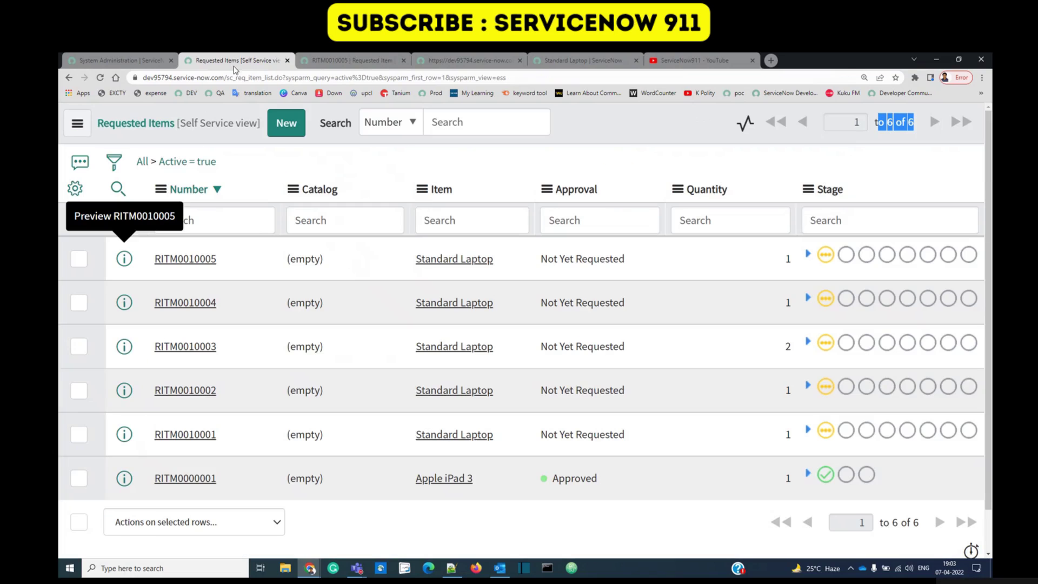
Return to the background script, cross-check the Notepad++ notes, and reselect the whole script
click(458, 60)
drag(228, 249, 53, 157)
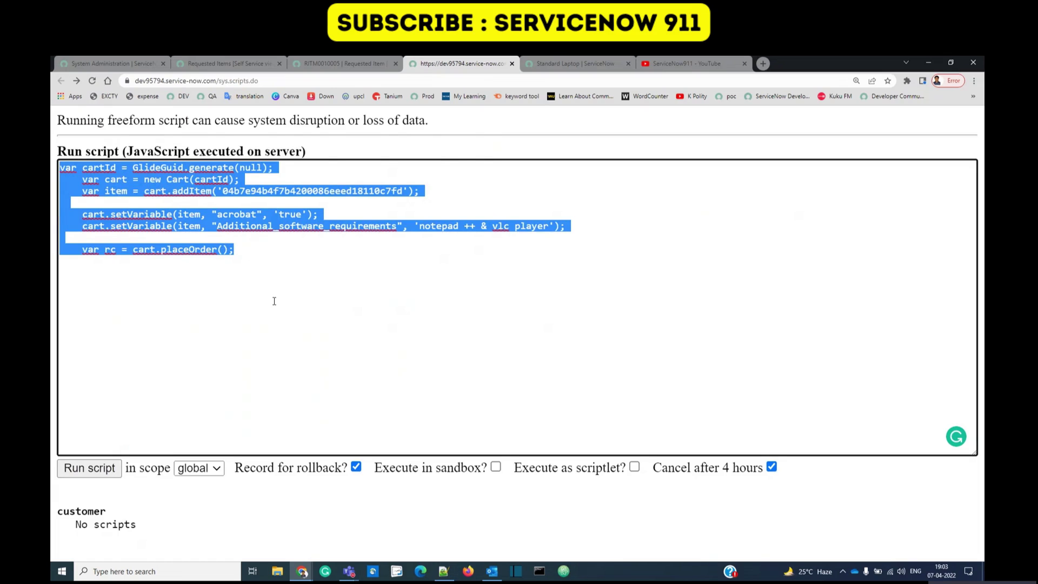
key(alt+Tab)
double_click(694, 201)
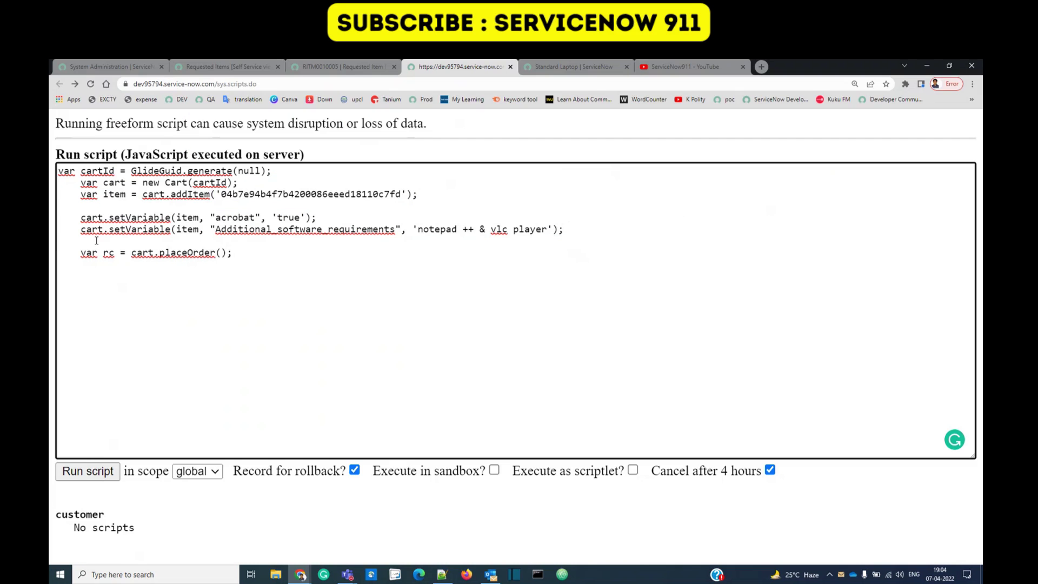
click(96, 241)
key(ctrl+a)
click(280, 323)
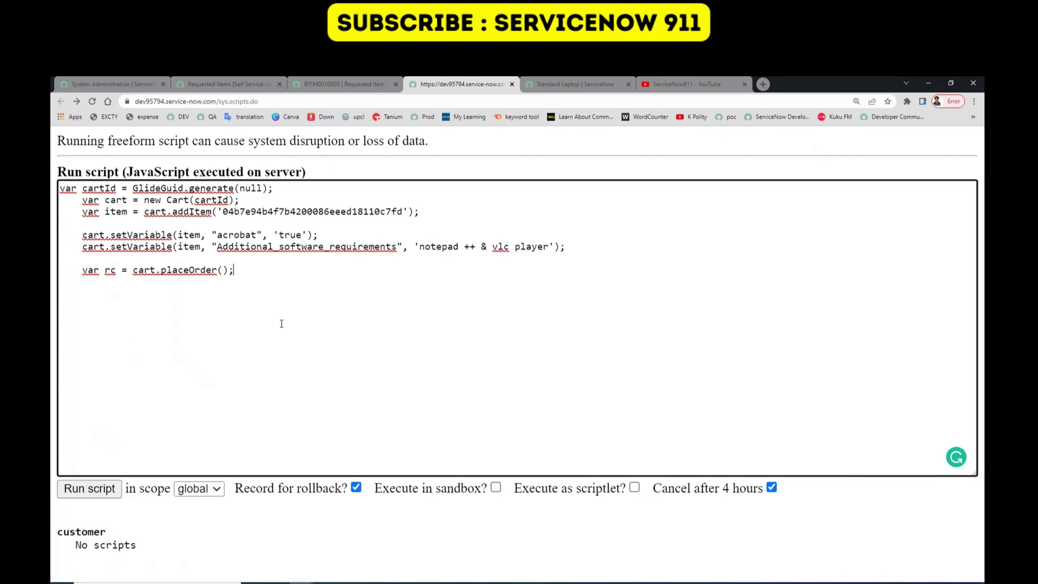